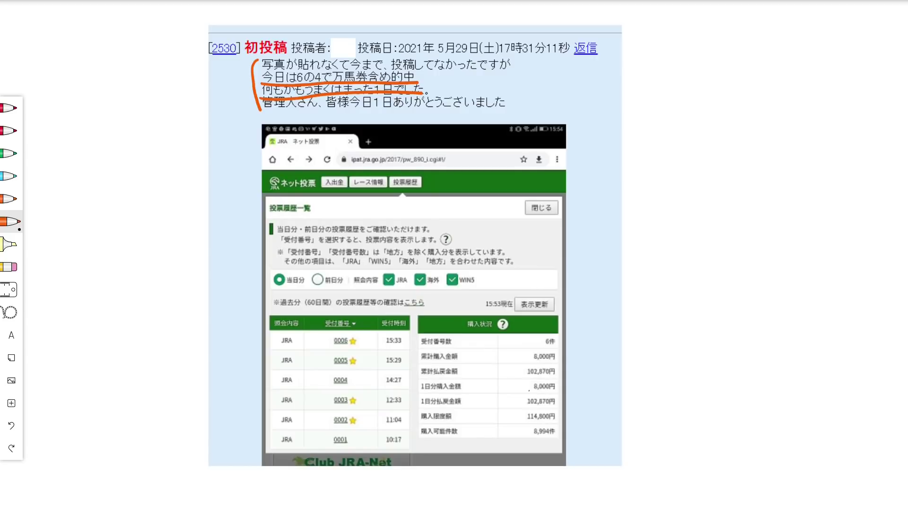
Box the one-day purchase amount in orange, underline the one-day payout, and write "8,000円" beside the betting summary
mouse_move(528, 390)
mouse_down()
mouse_move(536, 376)
mouse_move(561, 378)
mouse_move(560, 391)
mouse_move(523, 395)
mouse_up()
mouse_move(594, 353)
mouse_down()
mouse_move(580, 365)
mouse_move(579, 349)
mouse_move(594, 375)
mouse_up()
mouse_move(603, 347)
mouse_down()
mouse_move(596, 351)
mouse_move(641, 349)
mouse_move(659, 364)
mouse_move(678, 364)
mouse_move(664, 355)
mouse_move(675, 352)
mouse_up()
drag(523, 407, 563, 409)
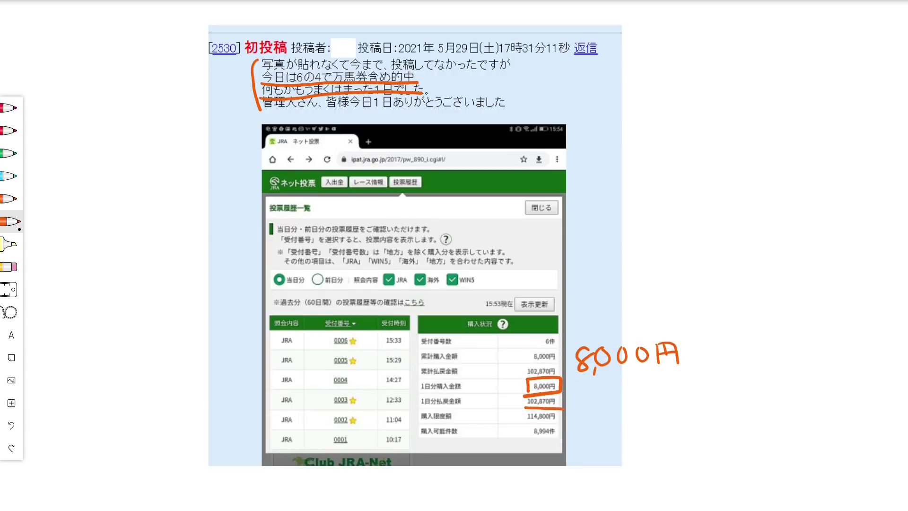
Handwrite "102,870円" below "8,000円" and draw a curved arrow linking the two amounts
mouse_move(607, 391)
mouse_down()
mouse_move(599, 407)
mouse_move(615, 406)
mouse_move(618, 390)
mouse_move(639, 410)
mouse_move(664, 391)
mouse_move(684, 400)
mouse_move(682, 410)
mouse_up()
mouse_move(703, 389)
mouse_down()
mouse_move(694, 402)
mouse_move(705, 392)
mouse_up()
drag(719, 385, 718, 408)
mouse_move(719, 384)
mouse_down()
mouse_move(738, 383)
mouse_move(737, 405)
mouse_move(724, 396)
mouse_up()
drag(726, 392, 735, 390)
mouse_move(702, 343)
mouse_down()
mouse_move(722, 343)
mouse_move(742, 380)
mouse_up()
drag(756, 381, 741, 383)
Handwrite "10倍" above the arrow and the fraction 4/6 in the blank space beside the betting history
mouse_move(738, 298)
mouse_down()
mouse_move(721, 325)
mouse_move(780, 295)
mouse_move(771, 326)
mouse_up()
drag(785, 290, 784, 305)
drag(777, 306, 801, 305)
mouse_move(782, 308)
mouse_down()
mouse_move(798, 312)
mouse_move(781, 329)
mouse_up()
mouse_move(782, 316)
mouse_down()
mouse_move(796, 319)
mouse_move(798, 334)
mouse_up()
drag(777, 332, 798, 332)
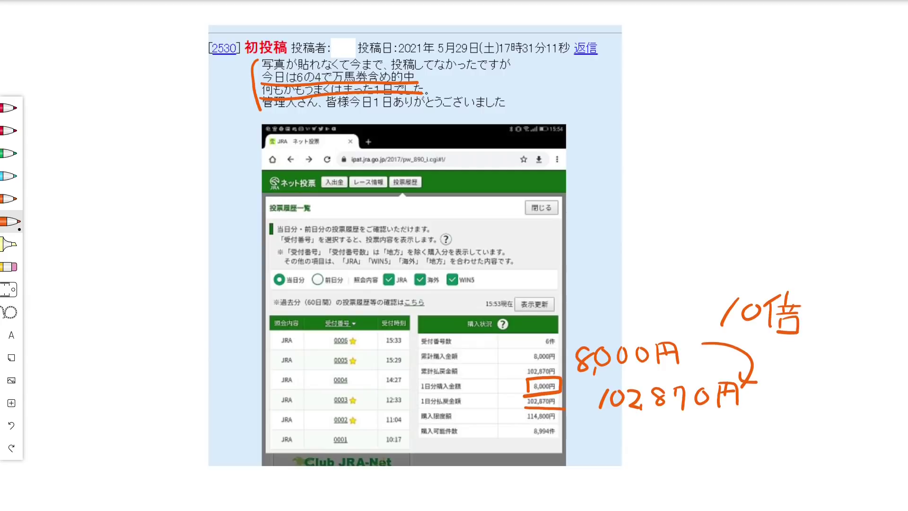
mouse_move(706, 180)
mouse_down()
mouse_move(653, 213)
mouse_move(688, 217)
mouse_up()
mouse_move(672, 164)
mouse_down()
mouse_move(663, 172)
mouse_move(684, 179)
mouse_move(663, 191)
mouse_up()
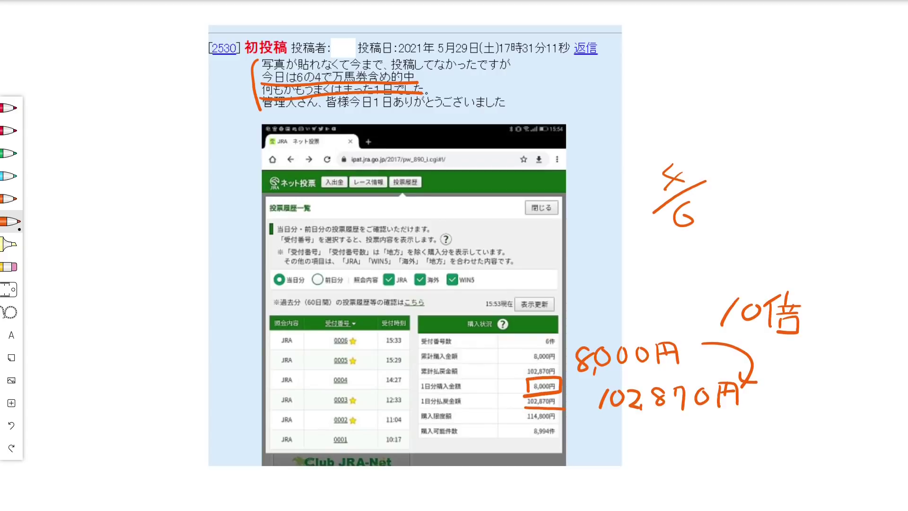
On the next page, circle the paired 馬番 values 4 and 4 in races 7 and 8, and 1 and 11 in races 4 and 5
key(Right)
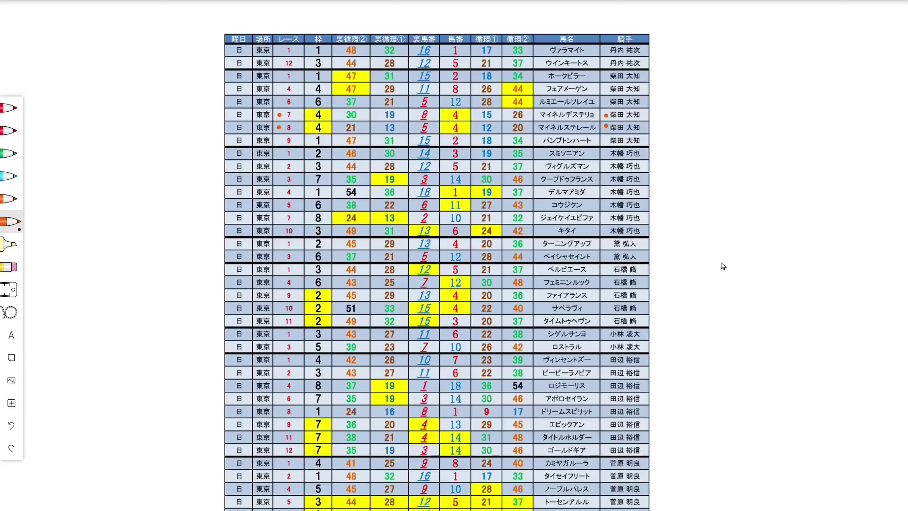
mouse_move(455, 139)
mouse_down()
mouse_move(434, 124)
mouse_move(450, 106)
mouse_move(473, 119)
mouse_move(455, 138)
mouse_up()
mouse_move(456, 214)
mouse_down()
mouse_move(449, 216)
mouse_move(432, 188)
mouse_move(465, 184)
mouse_move(457, 216)
mouse_up()
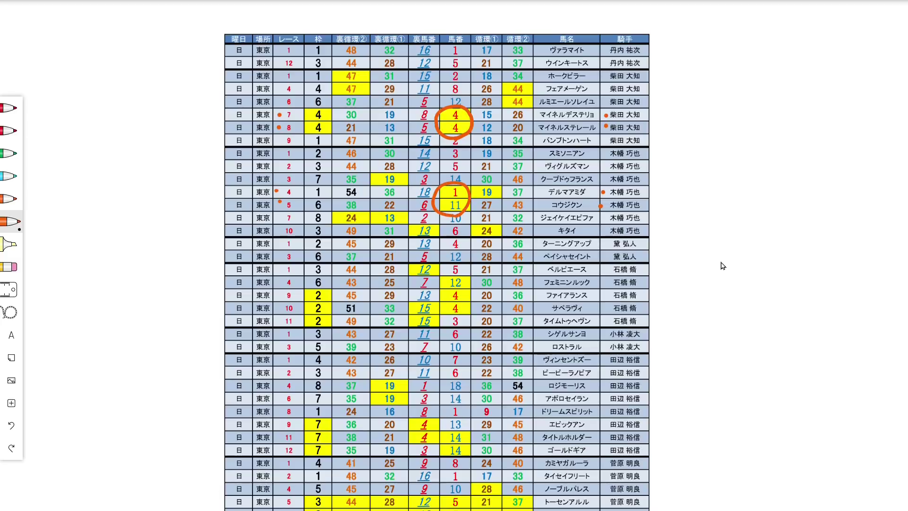
Mark the relevant races with dots and circle the matching 13s in races 7 and 10 and the 12s in races 1 and 4
click(280, 217)
mouse_move(391, 231)
mouse_down()
mouse_move(376, 226)
mouse_move(395, 208)
mouse_move(431, 218)
mouse_move(441, 238)
mouse_move(389, 233)
mouse_up()
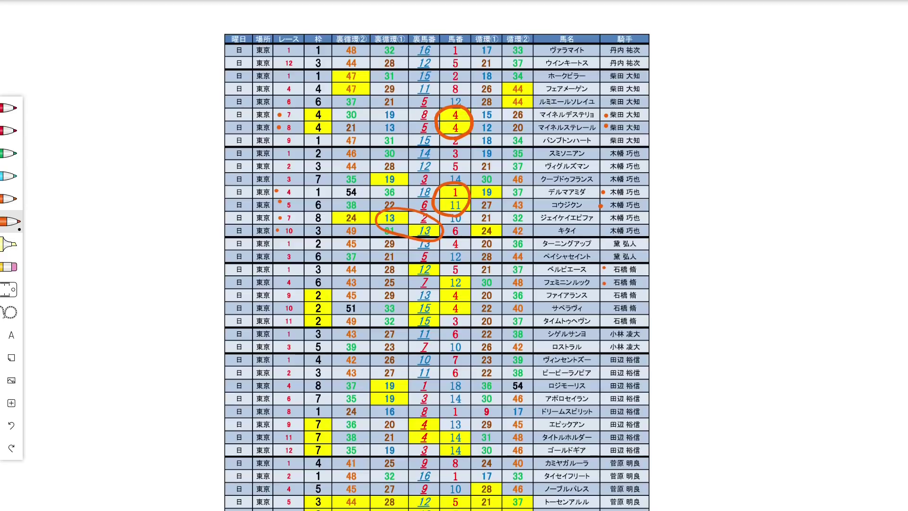
click(277, 284)
mouse_move(423, 283)
mouse_down()
mouse_move(410, 275)
mouse_move(428, 257)
mouse_move(420, 282)
mouse_move(470, 276)
mouse_move(451, 291)
mouse_up()
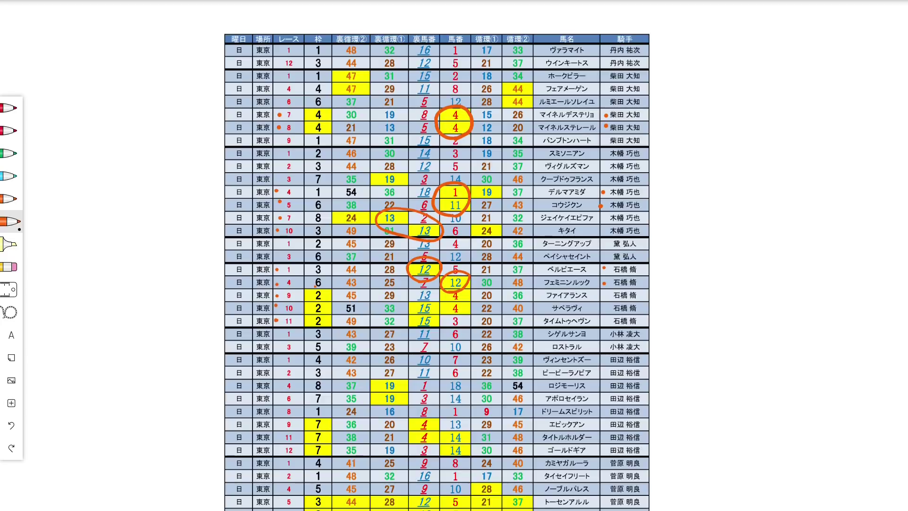
Mark the highlighted matches in two jockey blocks: the frame 2s with the 4s and 15s, and the frame 7s with the 4s and 14s
mouse_move(316, 286)
mouse_down()
mouse_move(307, 291)
mouse_move(311, 324)
mouse_up()
mouse_move(316, 285)
mouse_down()
mouse_move(337, 291)
mouse_move(335, 324)
mouse_move(307, 329)
mouse_up()
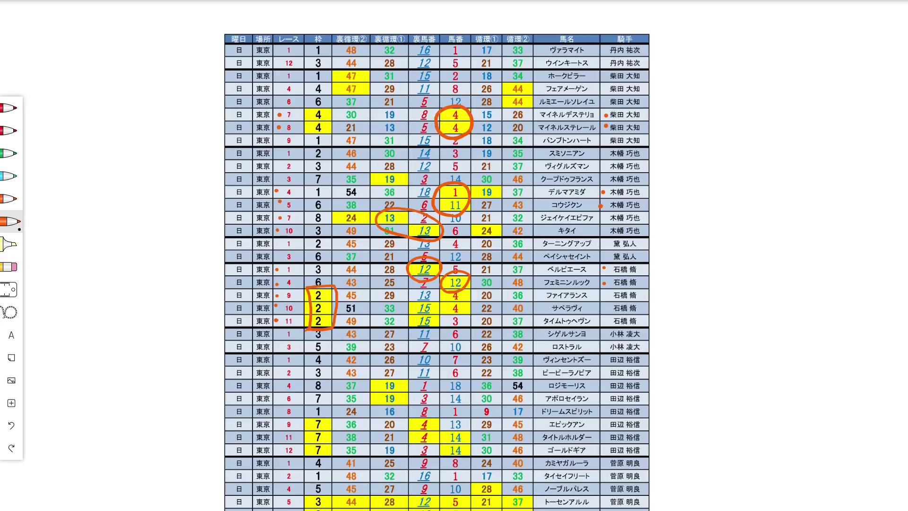
mouse_move(451, 318)
mouse_down()
mouse_move(441, 291)
mouse_move(456, 284)
mouse_move(473, 302)
mouse_move(456, 318)
mouse_move(401, 313)
mouse_move(420, 296)
mouse_move(439, 306)
mouse_move(421, 333)
mouse_up()
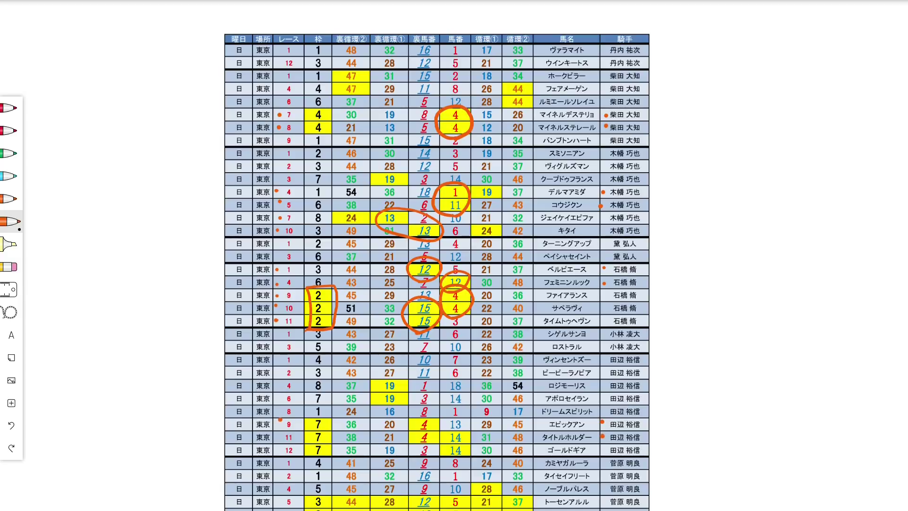
mouse_move(314, 459)
mouse_down()
mouse_move(297, 448)
mouse_move(303, 415)
mouse_move(339, 428)
mouse_move(318, 459)
mouse_up()
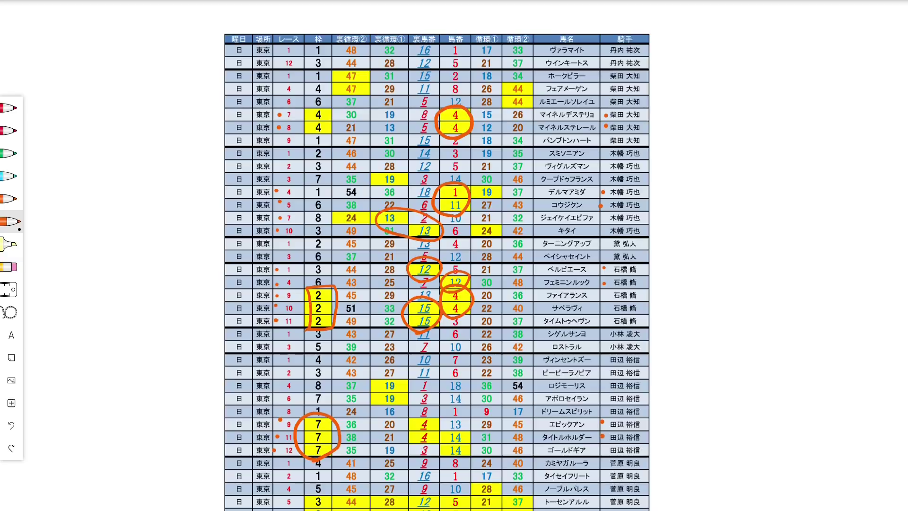
mouse_move(423, 450)
mouse_down()
mouse_move(414, 421)
mouse_move(432, 418)
mouse_move(424, 449)
mouse_move(437, 448)
mouse_move(447, 427)
mouse_move(473, 438)
mouse_move(466, 460)
mouse_move(448, 464)
mouse_up()
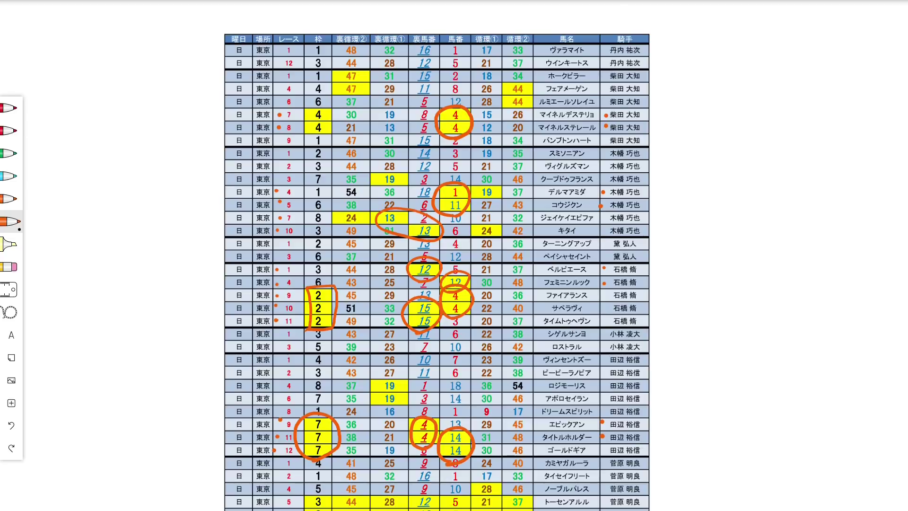
In the lower rows, circle the matching 28s and 5s in races 4, 5, 6 and 10, and the 裏馬番 7s in races 1 and 7
scroll(712, 310, down, 6)
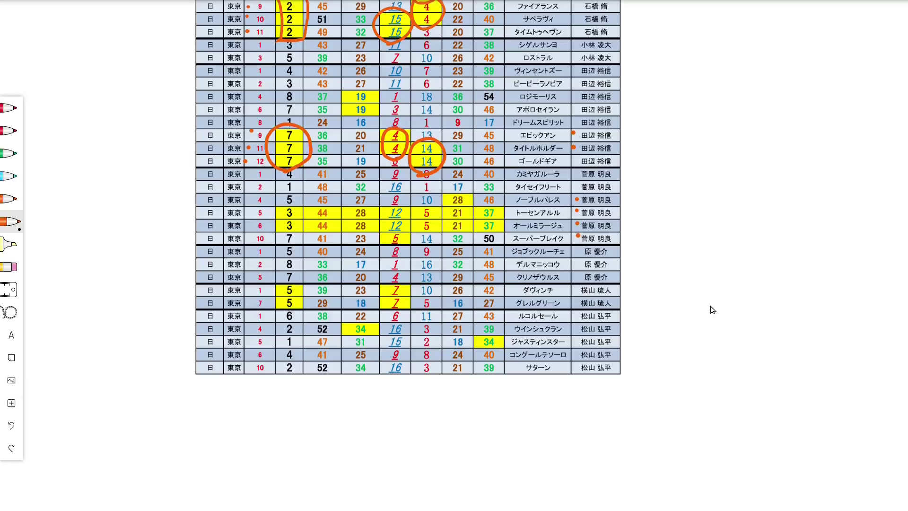
click(249, 201)
mouse_move(457, 206)
mouse_down()
mouse_move(448, 208)
mouse_move(449, 190)
mouse_move(465, 197)
mouse_move(458, 207)
mouse_up()
mouse_move(356, 221)
mouse_down()
mouse_move(349, 212)
mouse_move(372, 209)
mouse_move(361, 217)
mouse_move(364, 233)
mouse_up()
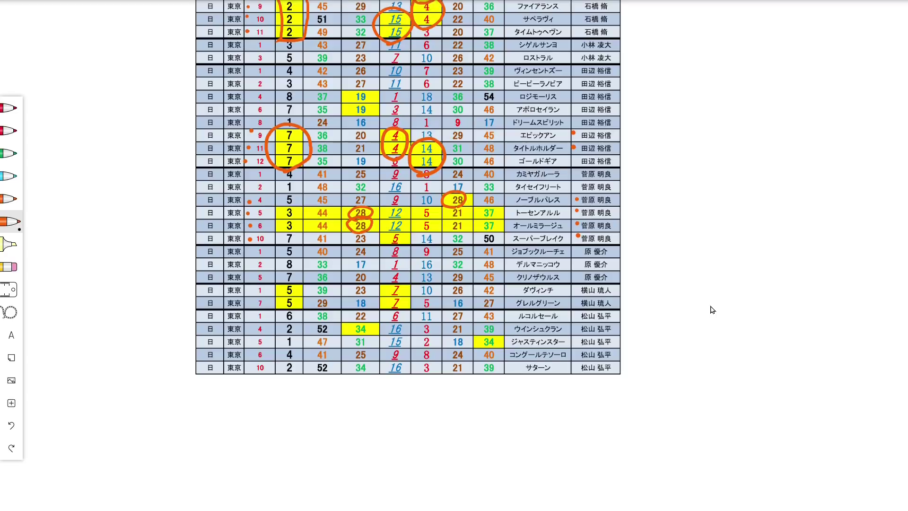
mouse_move(419, 220)
mouse_down()
mouse_move(415, 204)
mouse_move(436, 205)
mouse_move(436, 222)
mouse_move(418, 222)
mouse_move(423, 236)
mouse_move(437, 222)
mouse_up()
drag(400, 245, 384, 232)
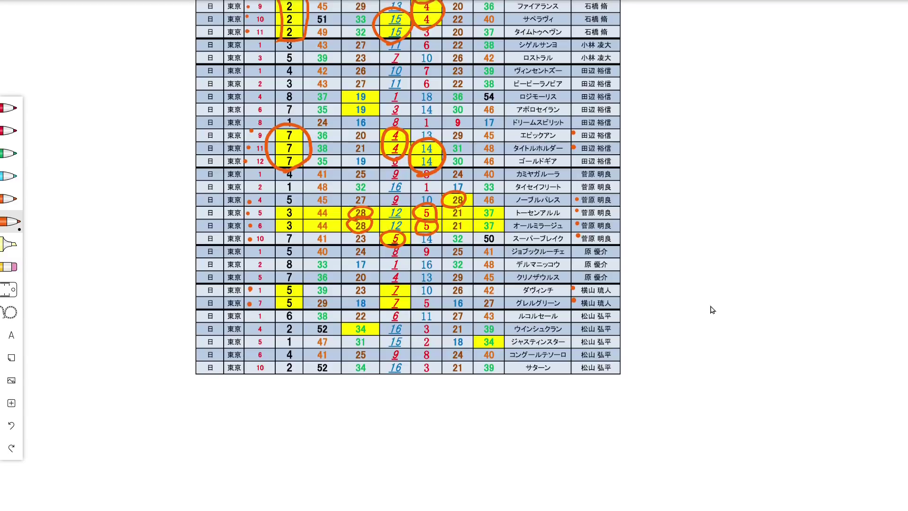
mouse_move(389, 313)
mouse_down()
mouse_move(376, 305)
mouse_move(394, 277)
mouse_move(415, 303)
mouse_move(383, 315)
mouse_up()
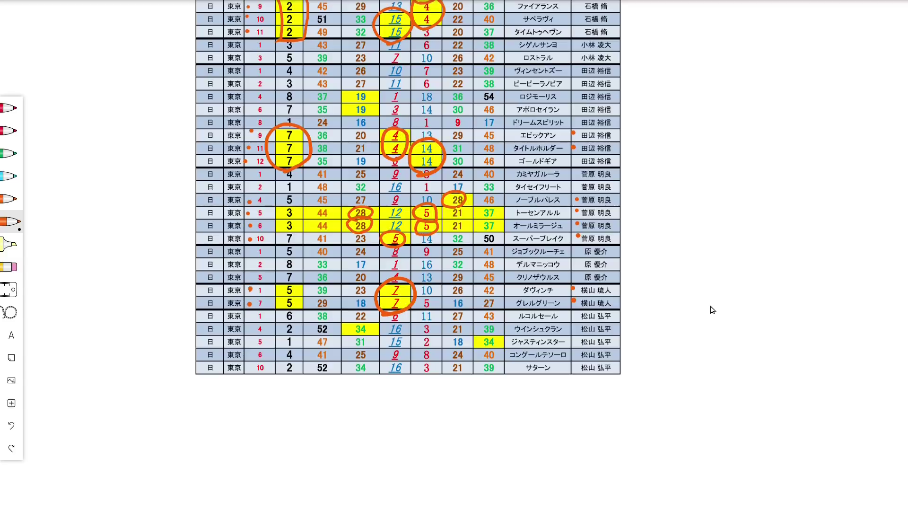
On the next page, circle the 馬番 11s in races 9 and 10 and the 馬番 9s in races 7 and 12
key(Right)
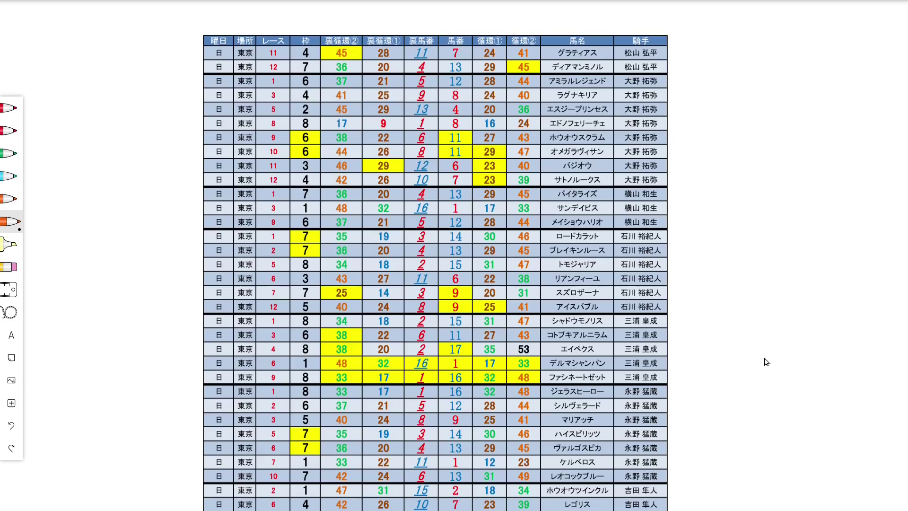
click(619, 153)
mouse_move(446, 162)
mouse_down()
mouse_move(439, 133)
mouse_move(452, 123)
mouse_move(462, 128)
mouse_move(467, 155)
mouse_move(446, 161)
mouse_up()
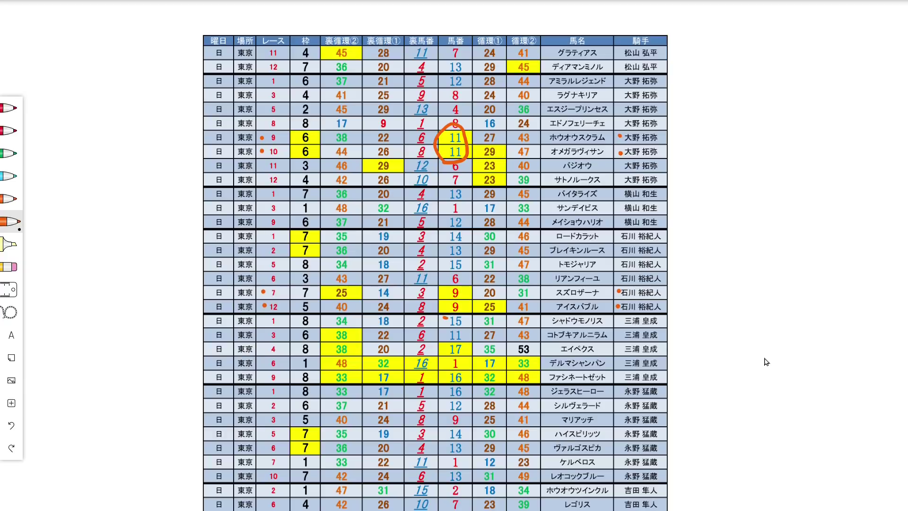
mouse_move(445, 318)
mouse_down()
mouse_move(438, 286)
mouse_move(455, 280)
mouse_move(470, 294)
mouse_move(462, 315)
mouse_move(445, 320)
mouse_up()
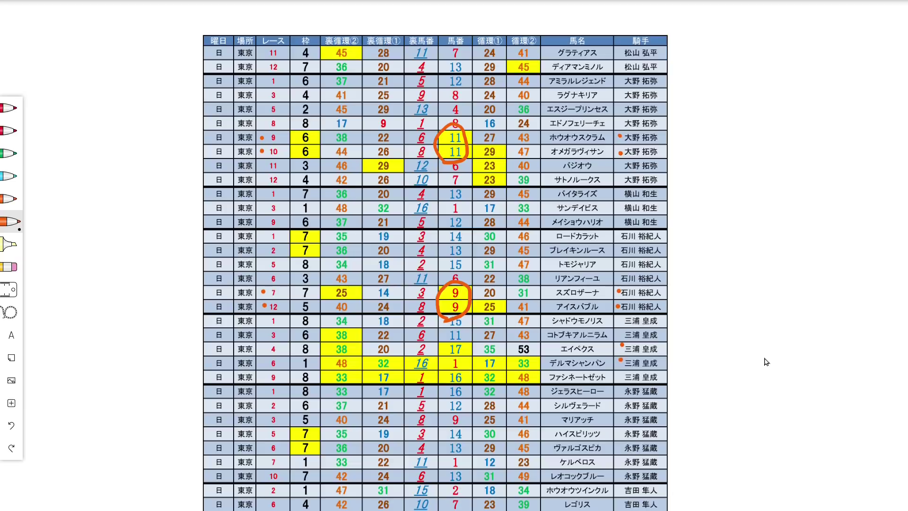
Circle the matching 17s across races 4, 6 and 9, marking the race 9 row with a dot
click(619, 375)
mouse_move(454, 357)
mouse_down()
mouse_move(439, 348)
mouse_move(467, 344)
mouse_move(461, 358)
mouse_move(486, 353)
mouse_move(500, 369)
mouse_move(487, 374)
mouse_up()
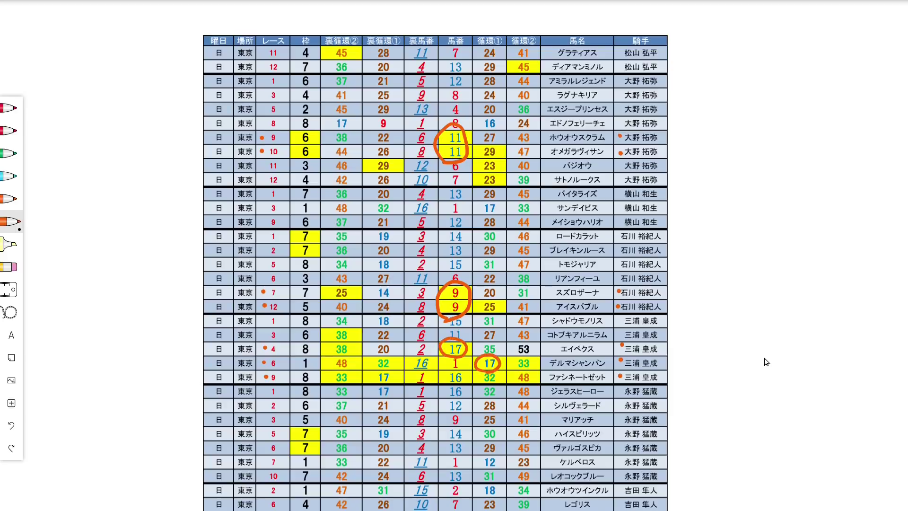
mouse_move(379, 385)
mouse_down()
mouse_move(392, 370)
mouse_move(380, 387)
mouse_up()
Circle the matching 3s and 14s in races 8 and 9, and the 7s and 11s in races 10 to 12 of the same block
scroll(766, 362, down, 7)
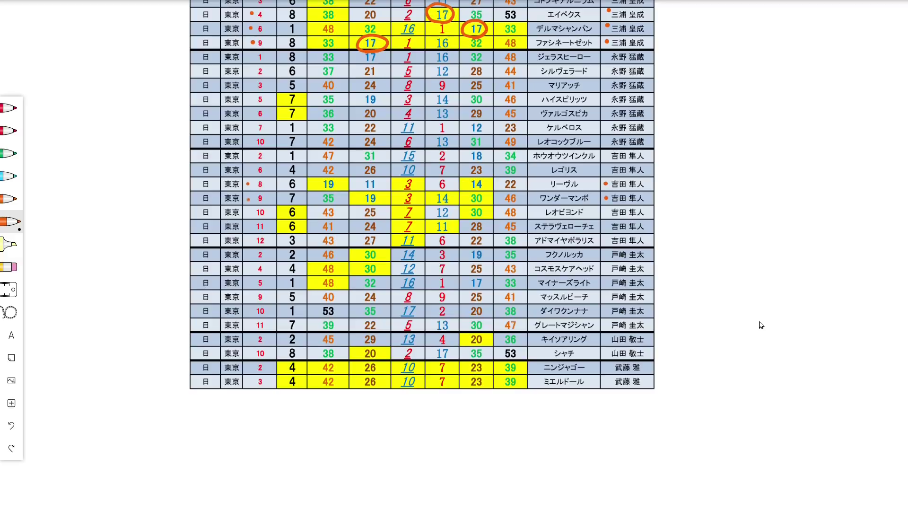
mouse_move(398, 208)
mouse_down()
mouse_move(385, 189)
mouse_move(409, 174)
mouse_move(426, 193)
mouse_move(399, 207)
mouse_move(455, 193)
mouse_move(442, 208)
mouse_move(479, 174)
mouse_move(484, 191)
mouse_up()
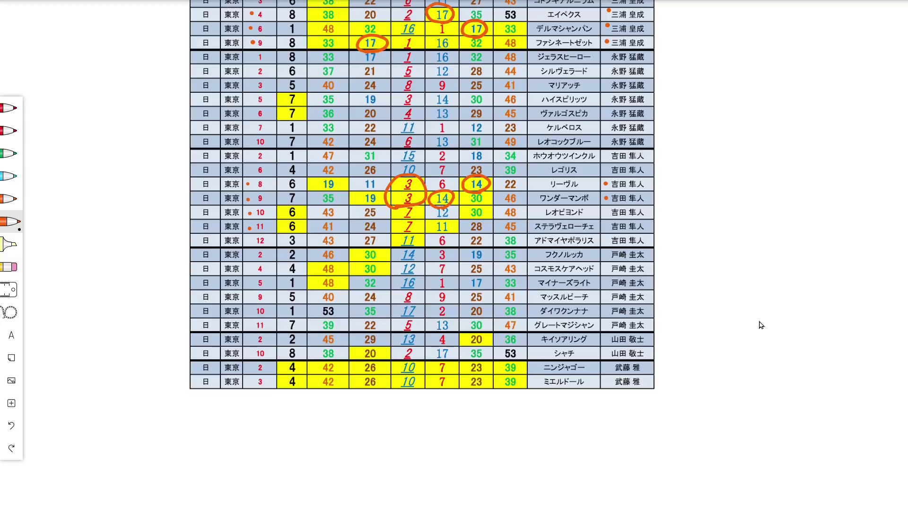
mouse_move(404, 234)
mouse_down()
mouse_move(390, 210)
mouse_move(416, 201)
mouse_move(421, 235)
mouse_move(397, 239)
mouse_up()
mouse_move(451, 235)
mouse_down()
mouse_move(431, 233)
mouse_move(446, 218)
mouse_move(453, 233)
mouse_up()
mouse_move(408, 251)
mouse_down()
mouse_move(392, 235)
mouse_move(416, 230)
mouse_move(411, 255)
mouse_up()
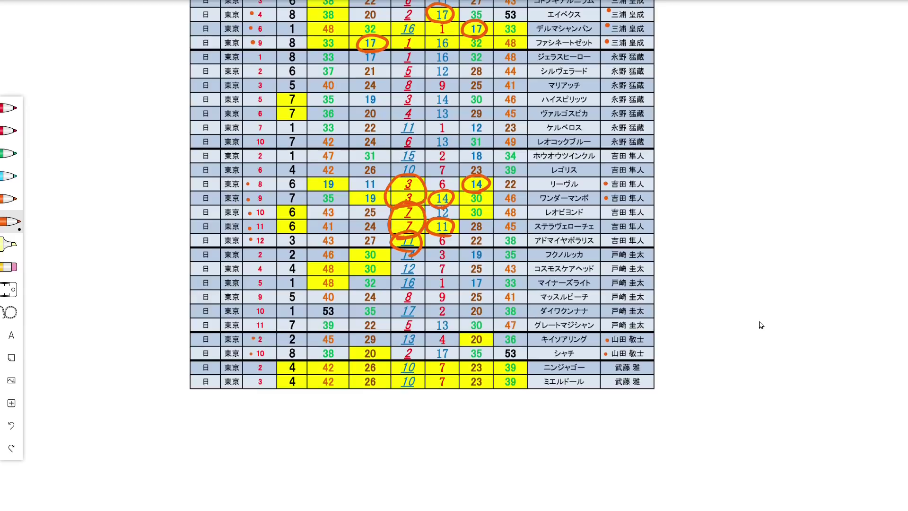
Circle the matching 20s for キソアリング and シャチ, and the 馬番 7s for ニンジャゴー and ミエルドール
mouse_move(470, 351)
mouse_down()
mouse_move(477, 323)
mouse_move(479, 351)
mouse_up()
mouse_move(363, 360)
mouse_down()
mouse_move(370, 341)
mouse_move(381, 361)
mouse_move(367, 361)
mouse_up()
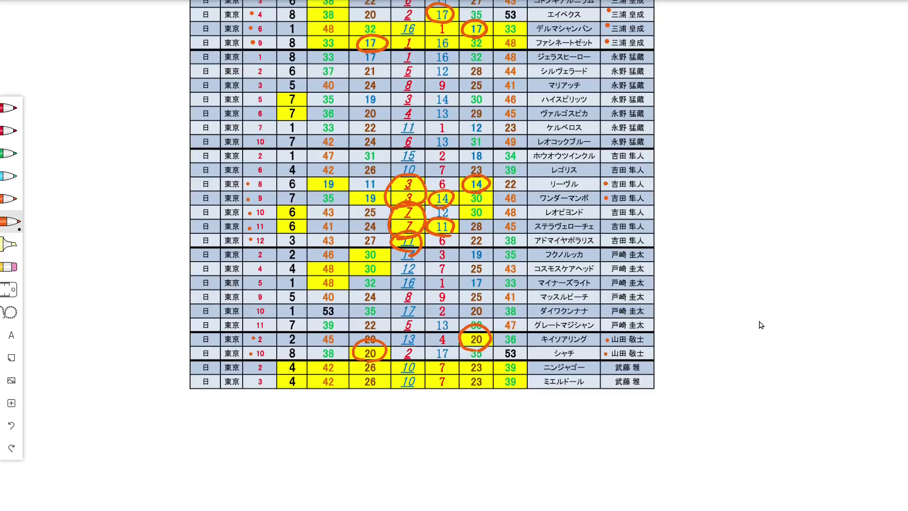
scroll(718, 189, down, 5)
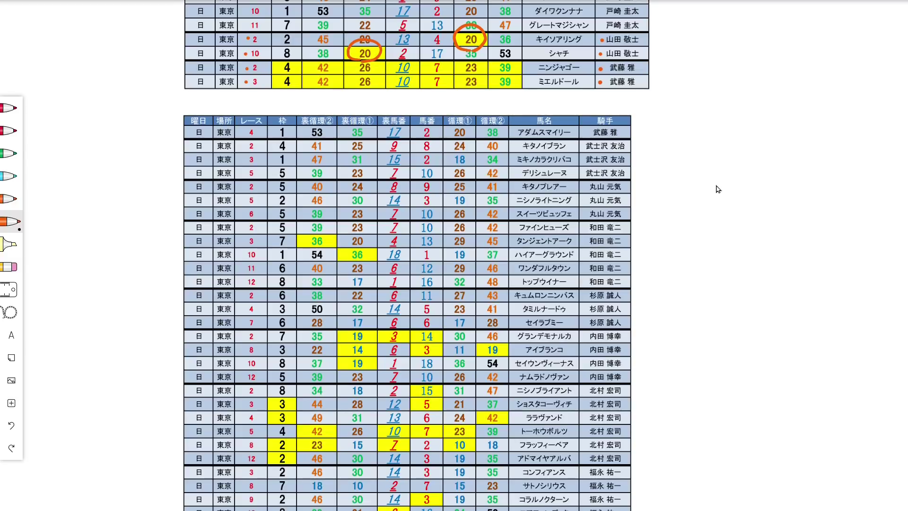
mouse_move(430, 95)
mouse_down()
mouse_move(416, 86)
mouse_move(427, 58)
mouse_move(459, 73)
mouse_move(440, 94)
mouse_up()
In the following table, mark races 2, 8 and 10 of the グランデモナルカ block and circle its matching 19s, 3s and 14s
scroll(720, 189, down, 1)
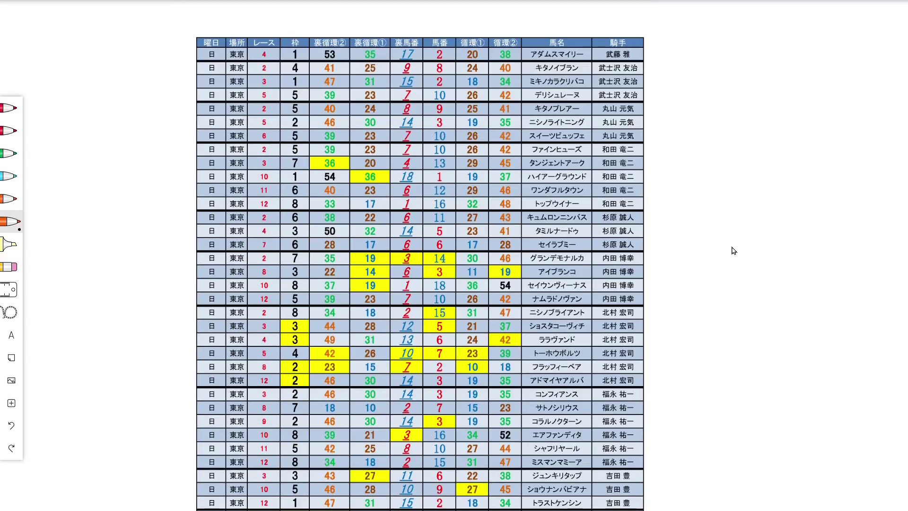
click(598, 258)
click(255, 283)
mouse_move(366, 268)
mouse_down()
mouse_move(347, 256)
mouse_move(378, 250)
mouse_move(376, 265)
mouse_up()
mouse_move(502, 280)
mouse_down()
mouse_move(487, 270)
mouse_move(519, 263)
mouse_move(509, 284)
mouse_up()
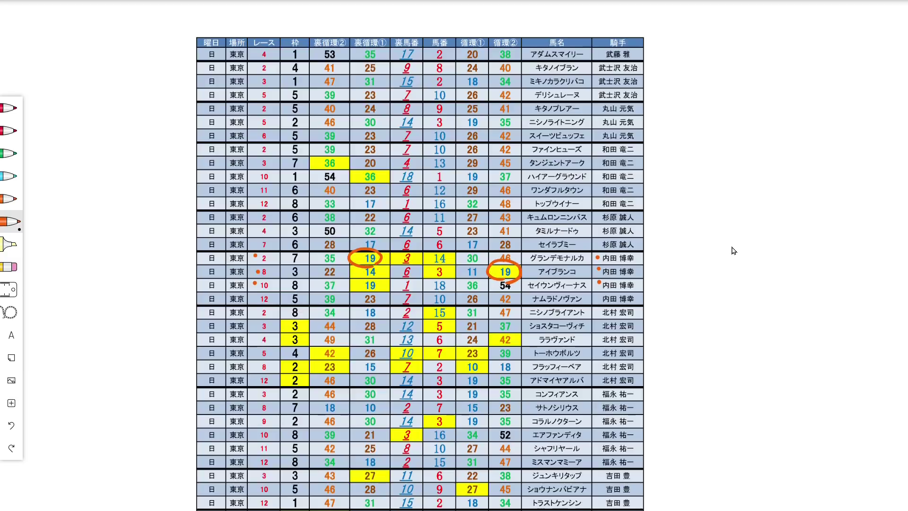
mouse_move(375, 295)
mouse_down()
mouse_move(350, 278)
mouse_move(389, 286)
mouse_move(376, 298)
mouse_up()
mouse_move(410, 268)
mouse_down()
mouse_move(395, 264)
mouse_move(418, 251)
mouse_move(416, 264)
mouse_move(444, 282)
mouse_move(437, 262)
mouse_move(451, 280)
mouse_move(444, 283)
mouse_up()
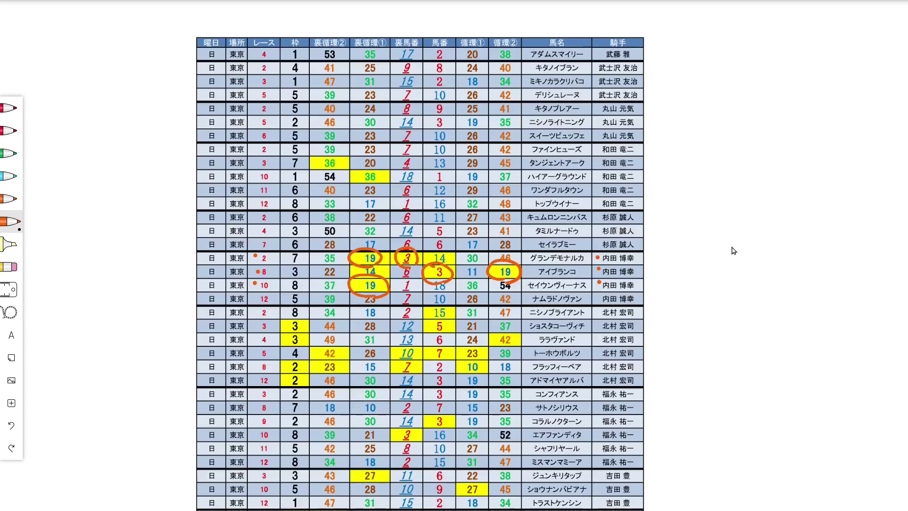
mouse_move(429, 263)
mouse_down()
mouse_move(439, 244)
mouse_move(455, 261)
mouse_move(442, 266)
mouse_up()
mouse_move(363, 283)
mouse_down()
mouse_move(352, 267)
mouse_move(385, 270)
mouse_move(366, 285)
mouse_up()
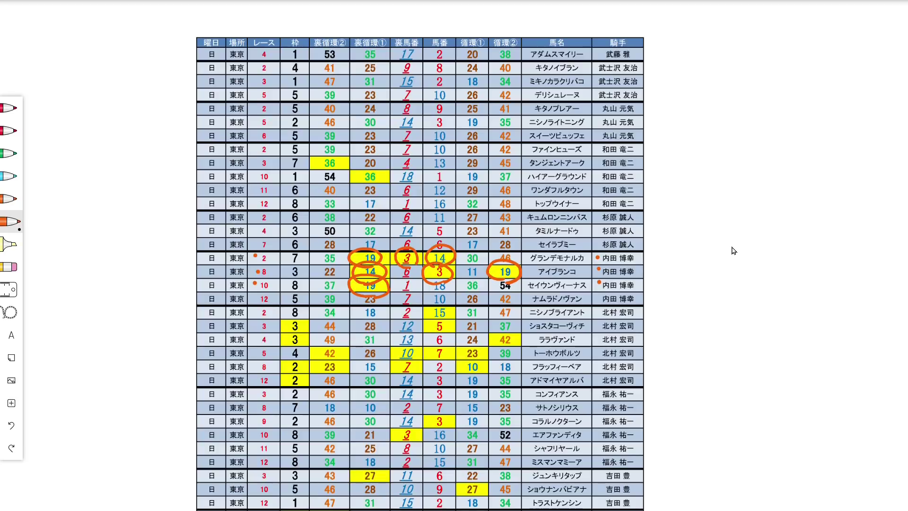
Mark the two blocks below, circling 15 with 5 in races 2 and 3, the 7s in races 5 and 8, and the 3s in races 9 and 10
click(595, 312)
mouse_move(428, 335)
mouse_down()
mouse_move(433, 304)
mouse_move(455, 315)
mouse_move(434, 331)
mouse_up()
click(257, 350)
click(253, 366)
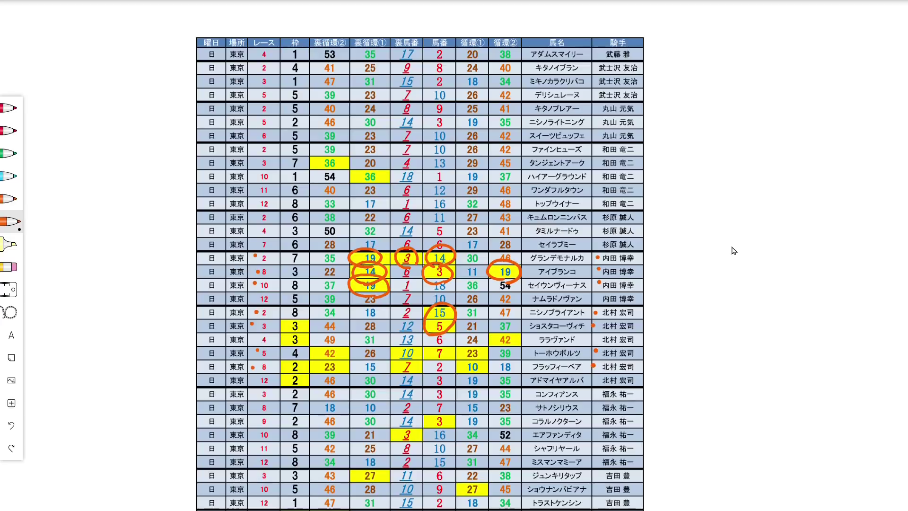
mouse_move(393, 378)
mouse_down()
mouse_move(387, 364)
mouse_move(419, 359)
mouse_move(396, 378)
mouse_move(444, 344)
mouse_move(438, 364)
mouse_up()
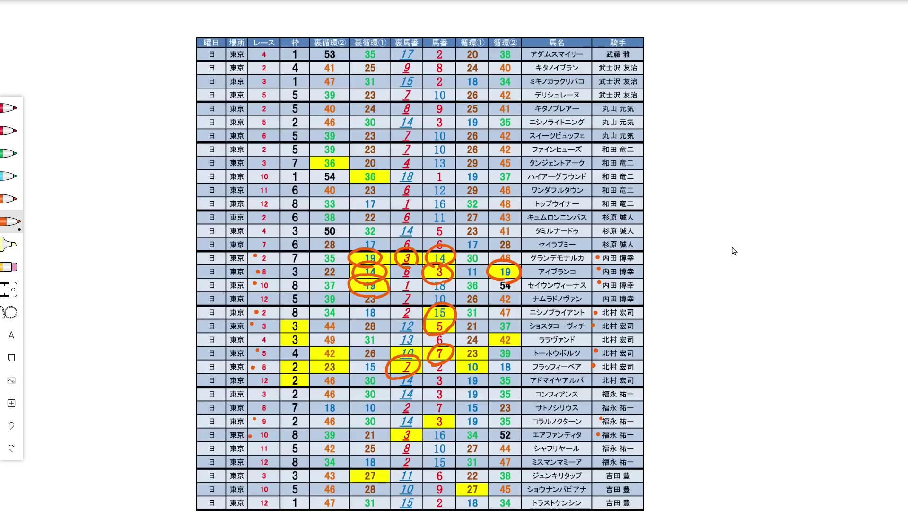
mouse_move(408, 441)
mouse_down()
mouse_move(396, 426)
mouse_move(419, 436)
mouse_move(411, 442)
mouse_move(441, 432)
mouse_move(437, 413)
mouse_move(450, 424)
mouse_move(436, 430)
mouse_up()
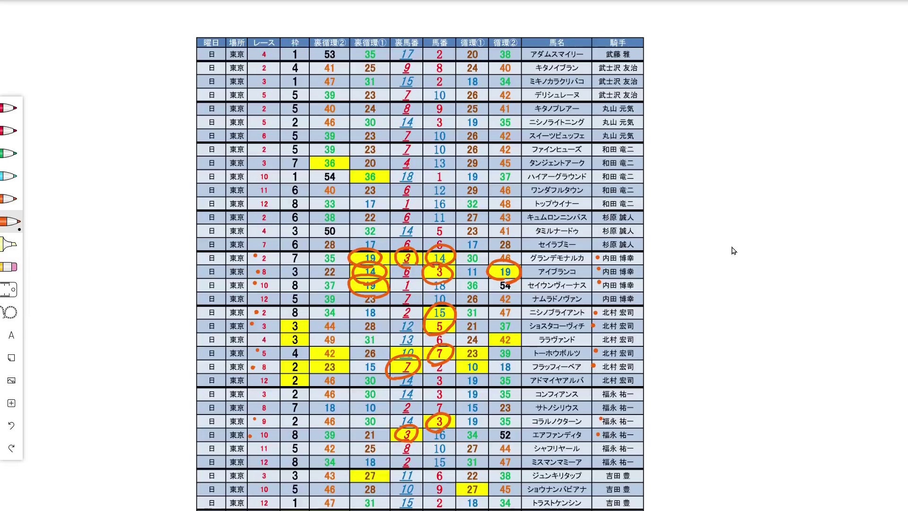
Box the frame 8s in races 3, 4 and 6 and circle the 裏馬番 11s in races 9 and 10 of the ナイトフローリック block
scroll(732, 251, down, 5)
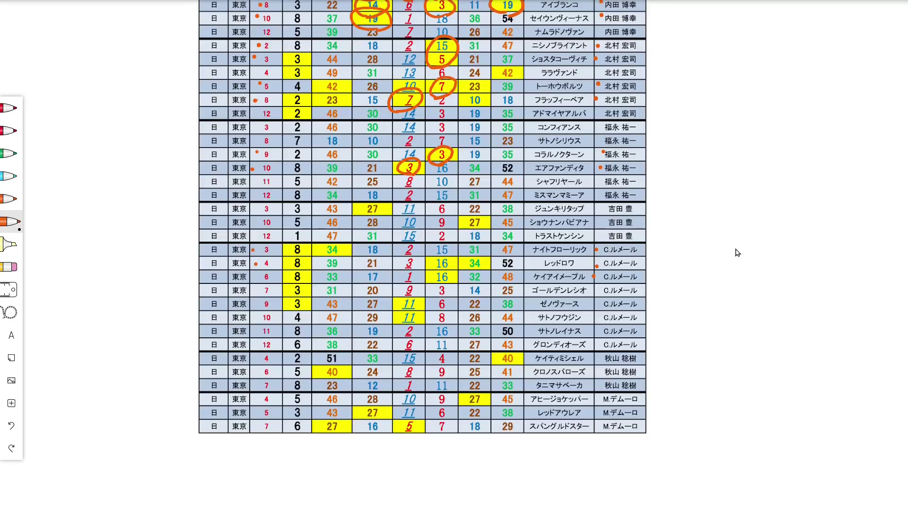
mouse_move(288, 286)
mouse_down()
mouse_move(287, 251)
mouse_move(299, 240)
mouse_move(310, 281)
mouse_up()
drag(307, 282, 288, 284)
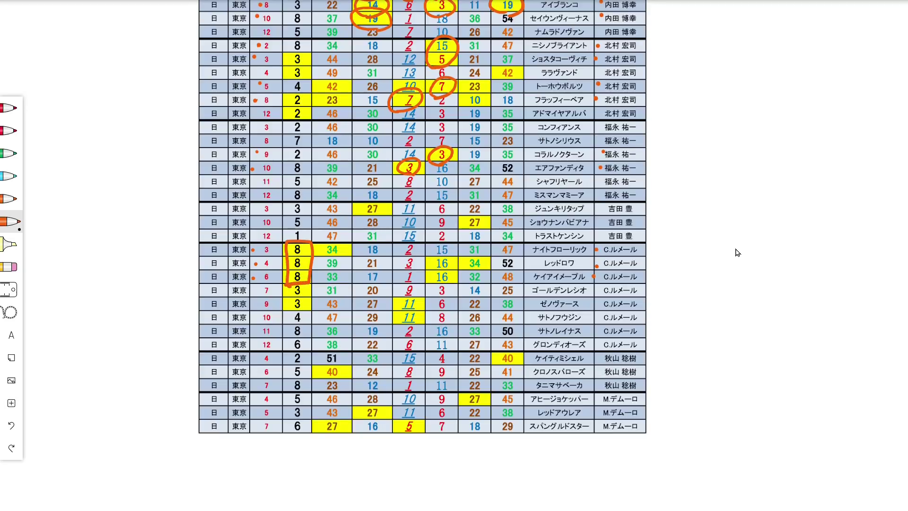
mouse_move(404, 332)
mouse_down()
mouse_move(389, 315)
mouse_move(401, 292)
mouse_move(433, 312)
mouse_move(408, 331)
mouse_up()
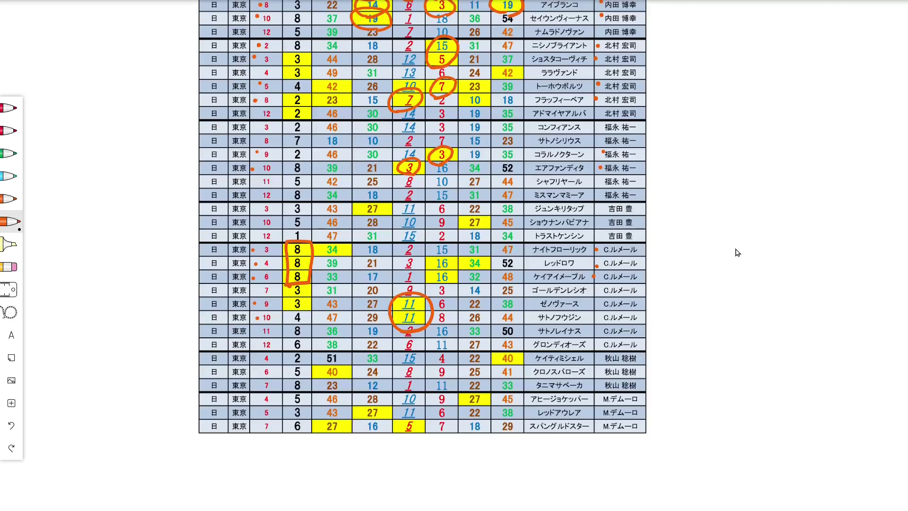
scroll(774, 192, down, 7)
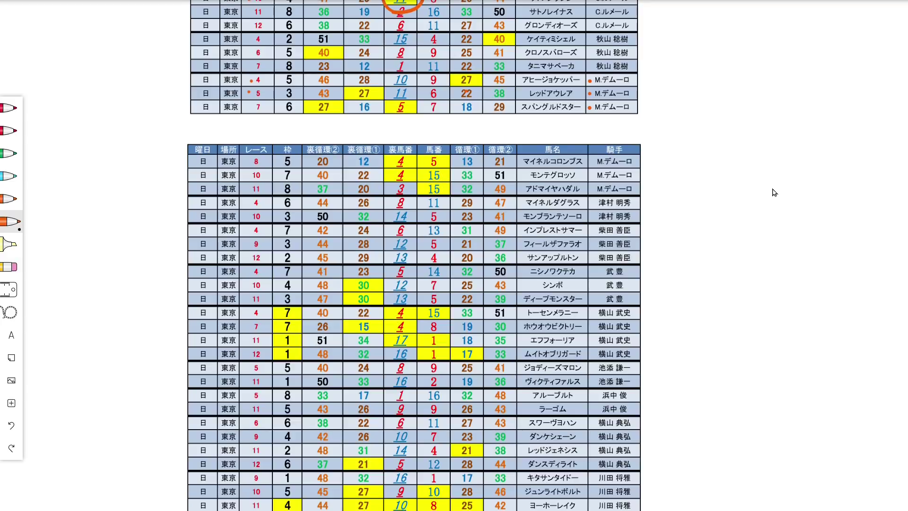
Circle the 27s for アヒージョケッパー, レッドアウレア and スパングルドスター, and box 馬番 5, 15 and 15 in races 8, 10 and 11 of the マイネルコロンブス block
mouse_move(472, 67)
mouse_down()
mouse_move(459, 93)
mouse_move(482, 71)
mouse_up()
mouse_move(364, 105)
mouse_down()
mouse_move(355, 84)
mouse_move(373, 104)
mouse_up()
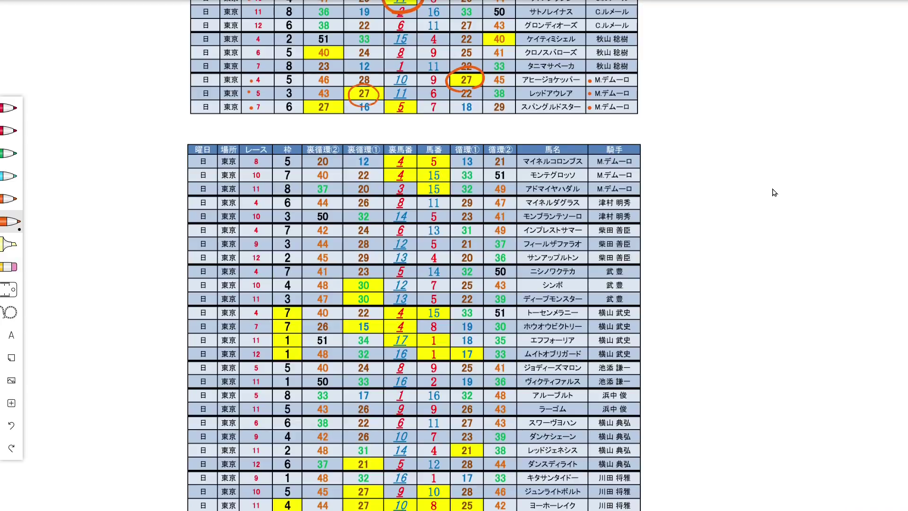
mouse_move(313, 117)
mouse_down()
mouse_move(333, 100)
mouse_move(315, 120)
mouse_up()
mouse_move(414, 195)
mouse_down()
mouse_move(409, 166)
mouse_move(420, 152)
mouse_move(441, 151)
mouse_move(458, 194)
mouse_move(411, 198)
mouse_up()
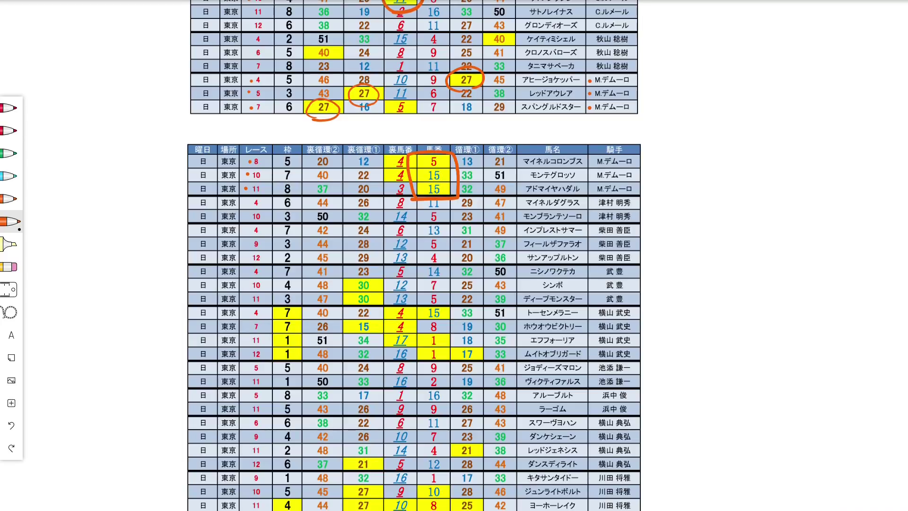
Mark races 4, 7, 11 and 12 of the トーセンメラニー block, circling its matching 15s and the 馬番 1 of ムイトオブリガード together with the 9 below
click(591, 325)
drag(435, 322, 417, 312)
mouse_move(417, 312)
mouse_down()
mouse_move(423, 302)
mouse_move(450, 312)
mouse_move(442, 321)
mouse_up()
mouse_move(346, 327)
mouse_down()
mouse_move(371, 332)
mouse_move(364, 318)
mouse_move(373, 334)
mouse_up()
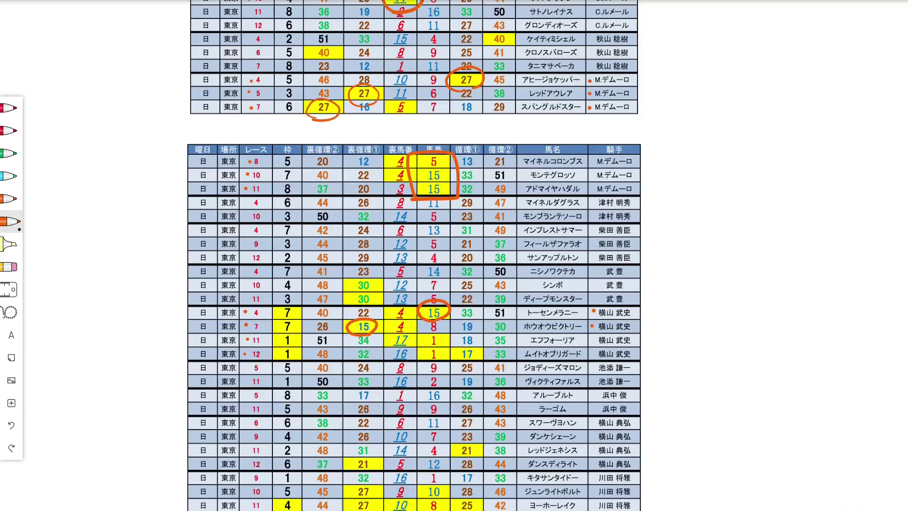
mouse_move(428, 367)
mouse_down()
mouse_move(417, 360)
mouse_move(427, 330)
mouse_move(450, 355)
mouse_move(426, 367)
mouse_up()
Mark races 10, 11 and 12 of the キタサンタイドー block and circle its matching 10s and the 馬番 8s of ヨーホーレイク and ヒートオンビート
scroll(419, 255, down, 5)
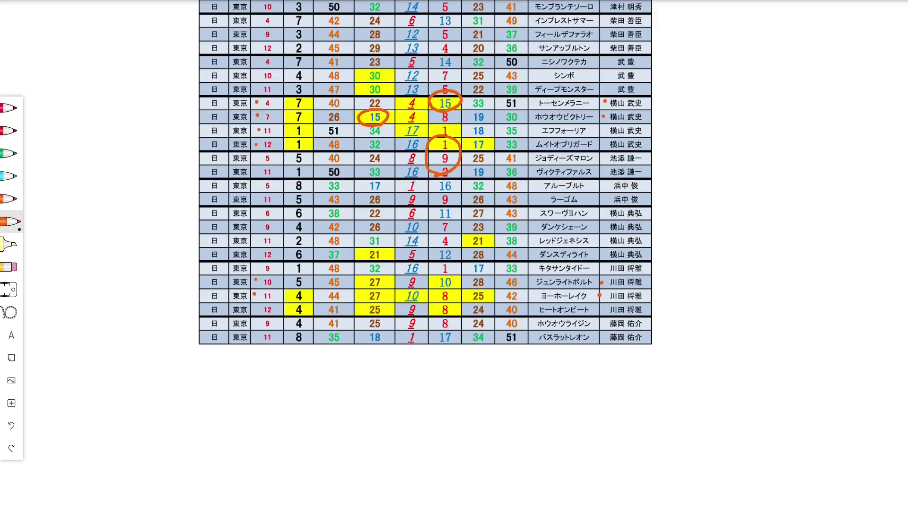
mouse_move(438, 293)
mouse_down()
mouse_move(443, 270)
mouse_move(451, 289)
mouse_move(404, 302)
mouse_move(423, 286)
mouse_move(409, 302)
mouse_up()
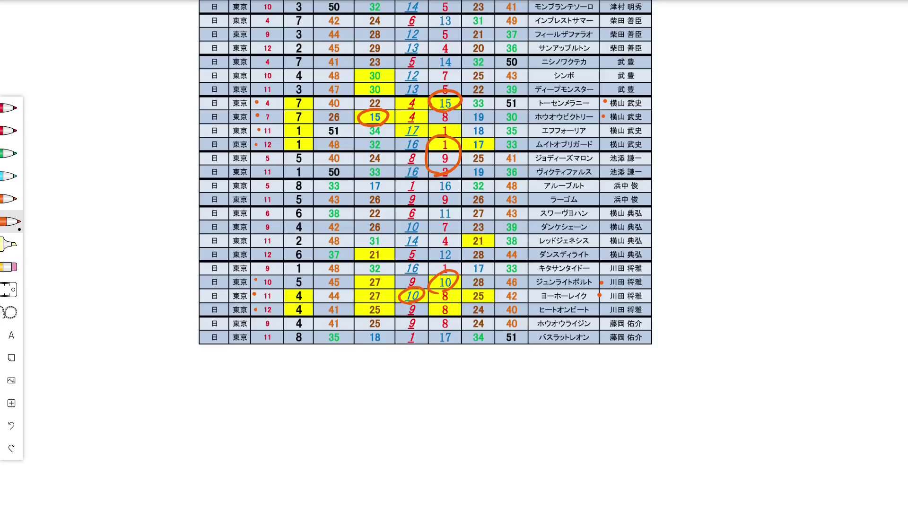
mouse_move(437, 321)
mouse_down()
mouse_move(440, 287)
mouse_move(459, 301)
mouse_move(437, 320)
mouse_up()
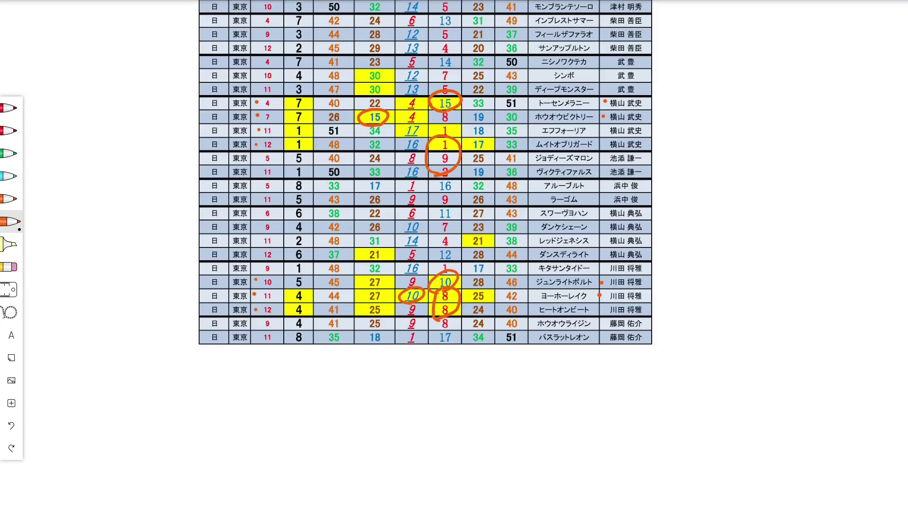